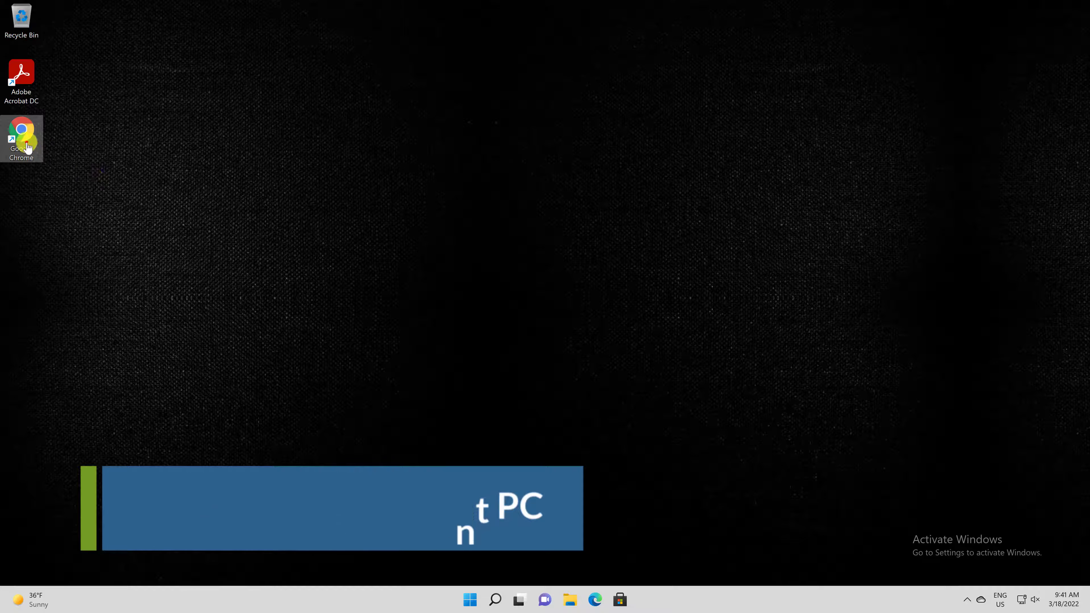
Launch Google Chrome and go to mail.google to load the Gmail inbox.
{"action": "double_click", "coordinate": [27, 146]}
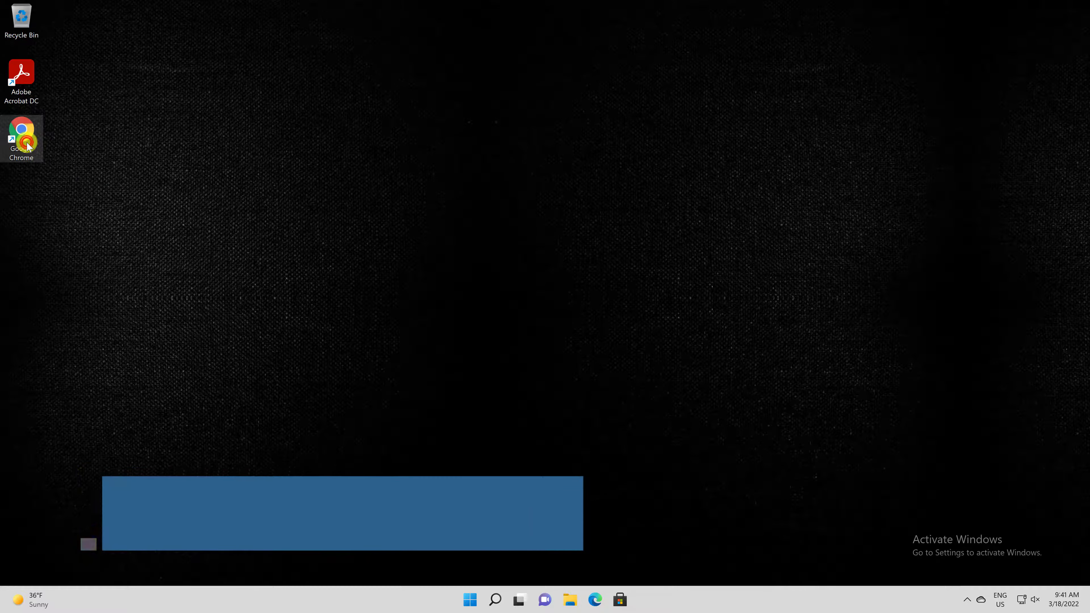
{"action": "left_click", "coordinate": [56, 164]}
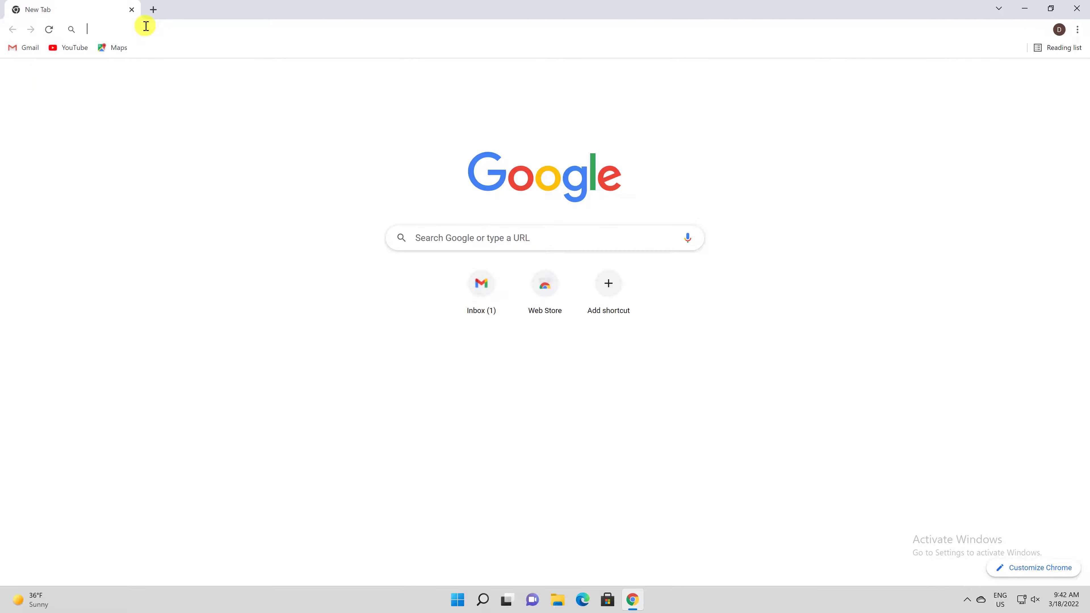
{"action": "type", "text": "mail.google"}
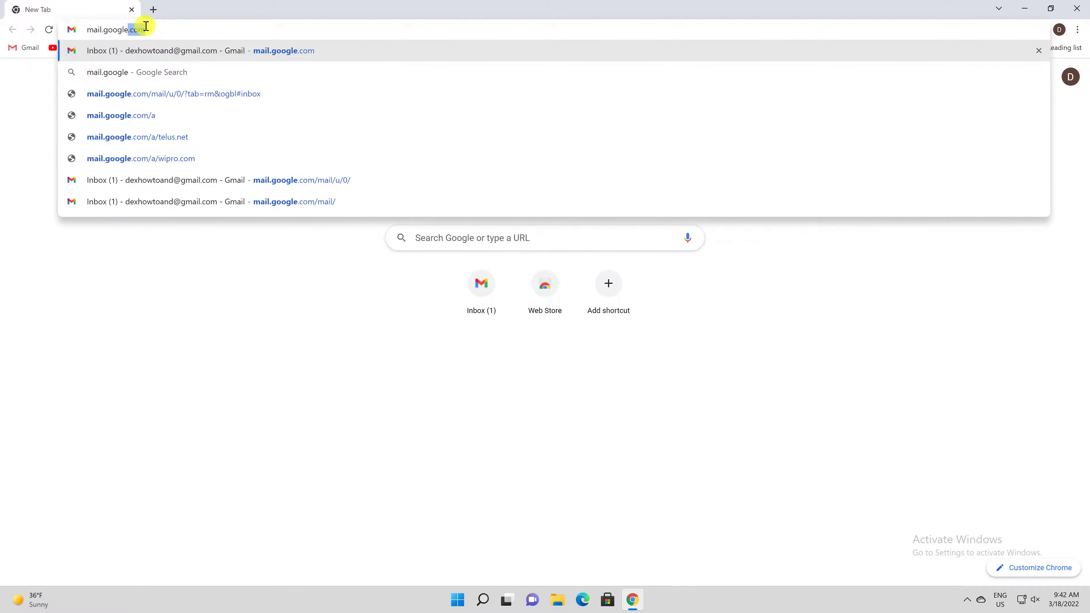
{"action": "key", "text": "Return"}
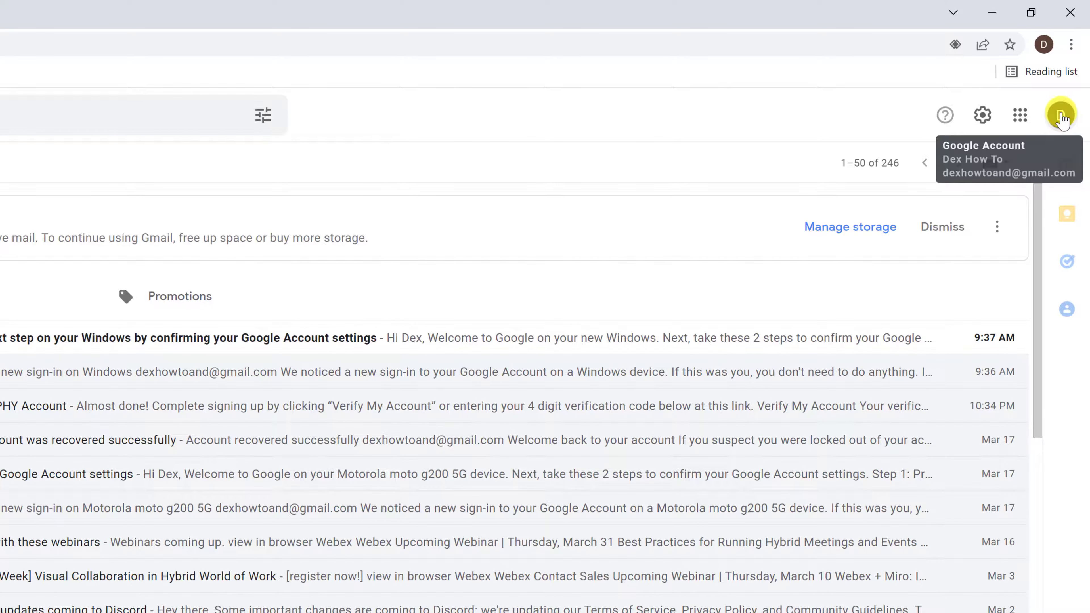
From the Gmail avatar menu, open Manage your Google Account and its Data & privacy section.
{"action": "left_click", "coordinate": [1061, 117]}
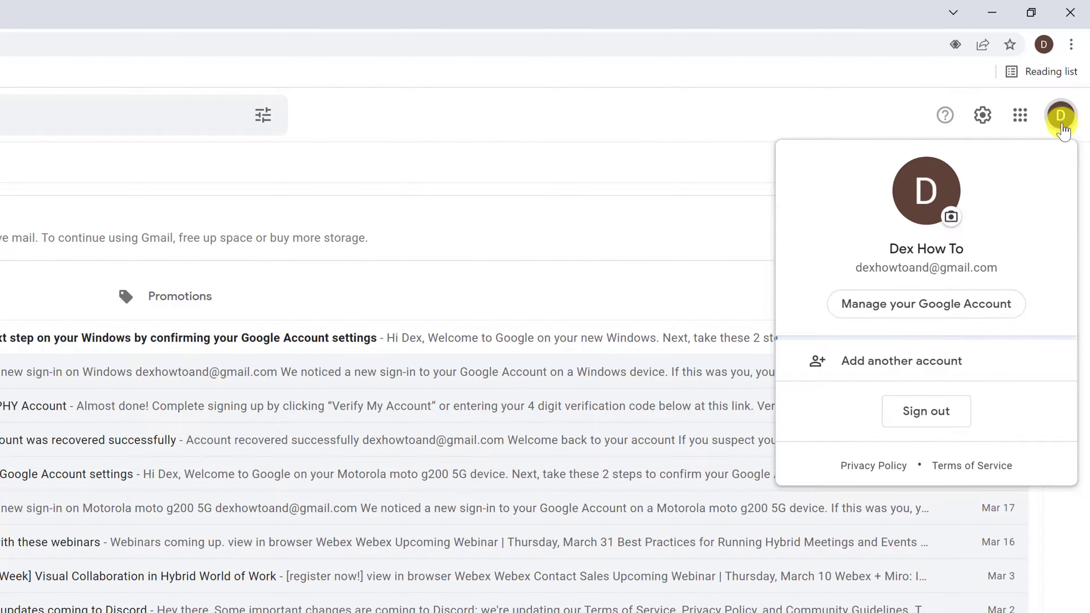
{"action": "left_click", "coordinate": [926, 306]}
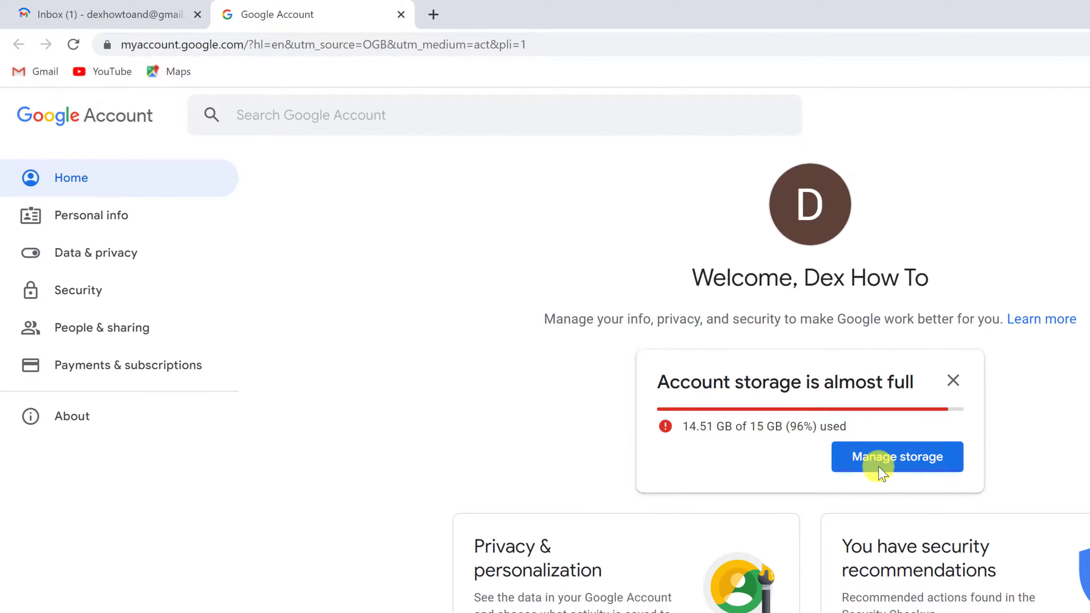
{"action": "left_click", "coordinate": [93, 263]}
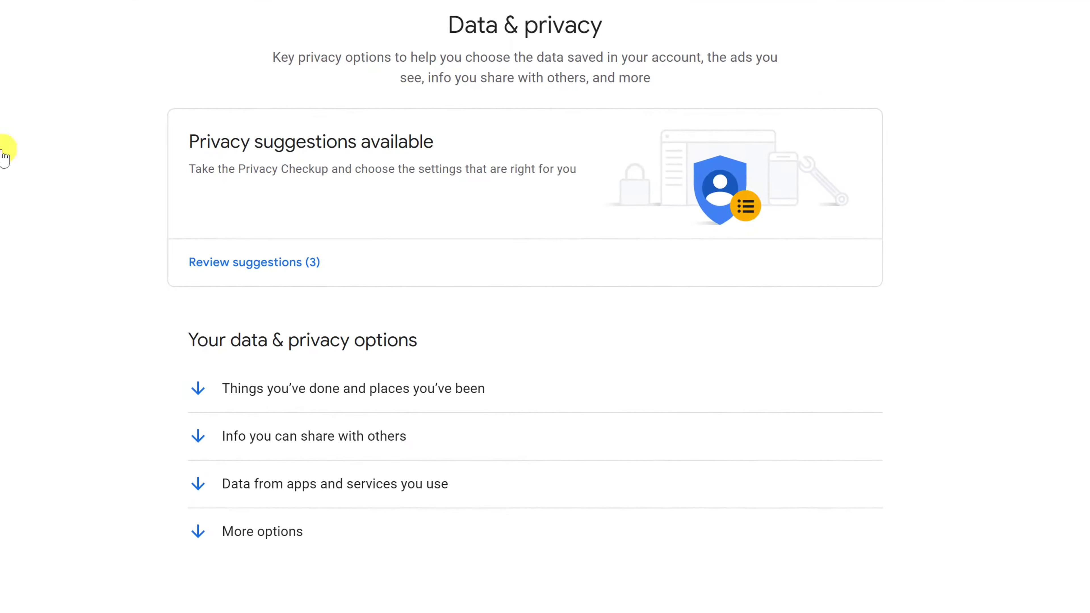
Scroll to More options and choose Delete your Google Account.
{"action": "scroll", "coordinate": [510, 494], "scroll_direction": "down", "scroll_amount": 10}
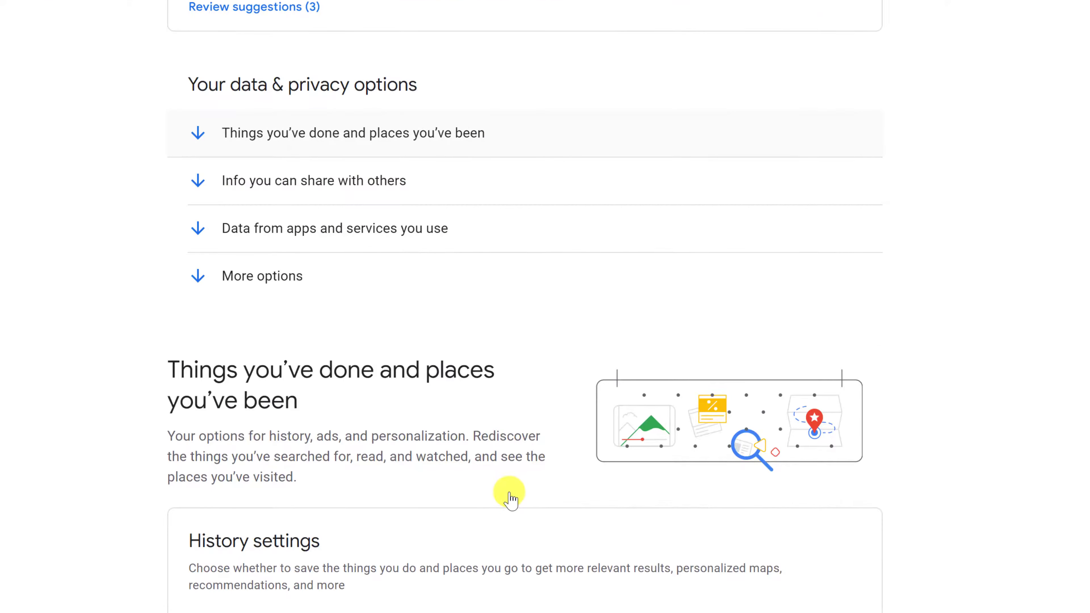
{"action": "scroll", "coordinate": [509, 494], "scroll_direction": "down", "scroll_amount": 15}
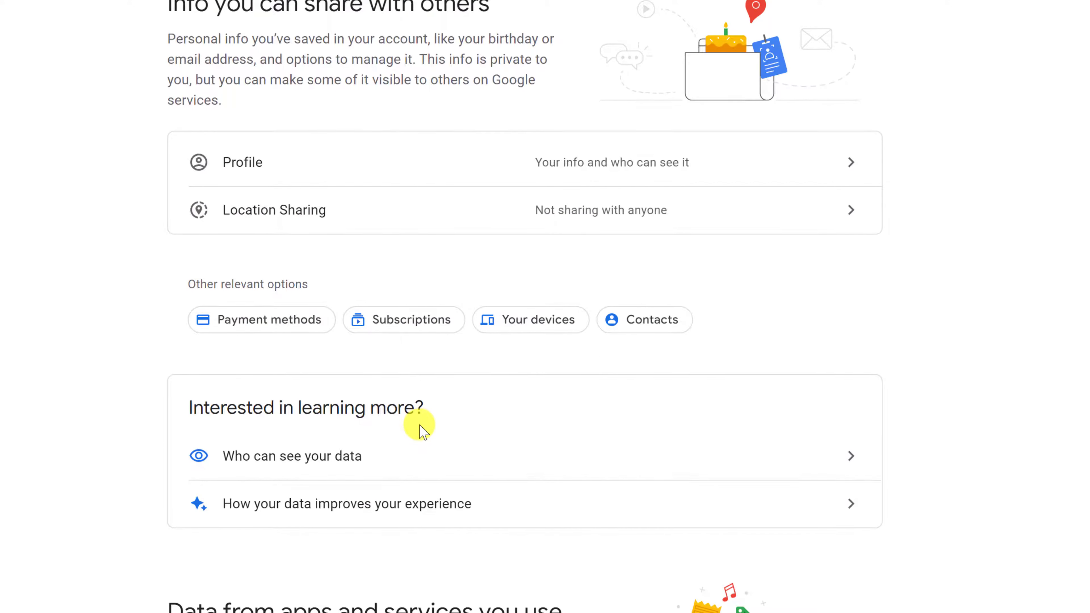
{"action": "scroll", "coordinate": [420, 430], "scroll_direction": "down", "scroll_amount": 5}
{"action": "scroll", "coordinate": [421, 430], "scroll_direction": "down", "scroll_amount": 10}
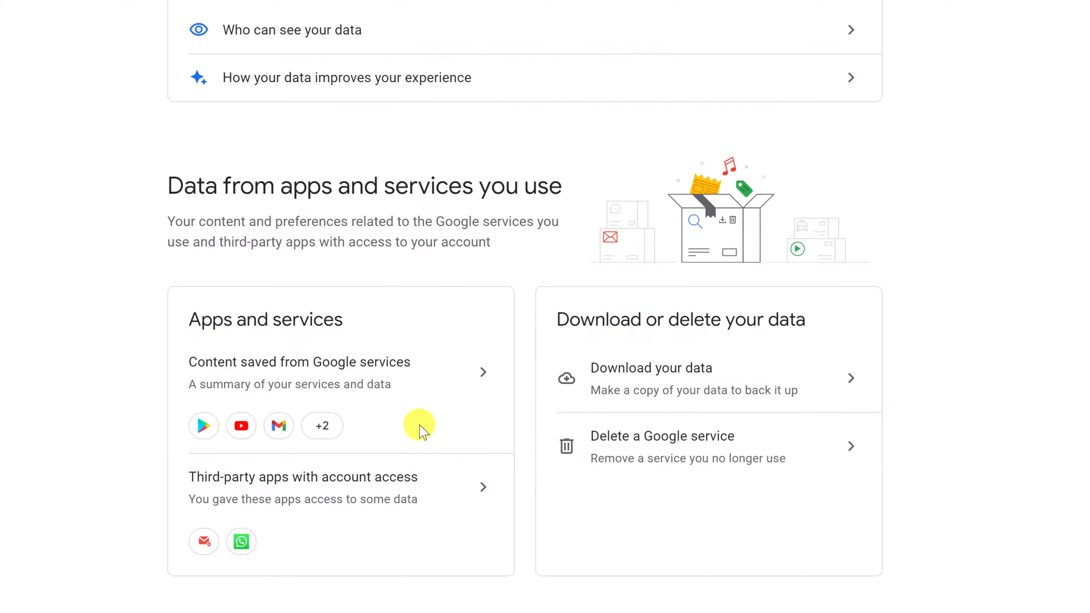
{"action": "scroll", "coordinate": [421, 429], "scroll_direction": "down", "scroll_amount": 3}
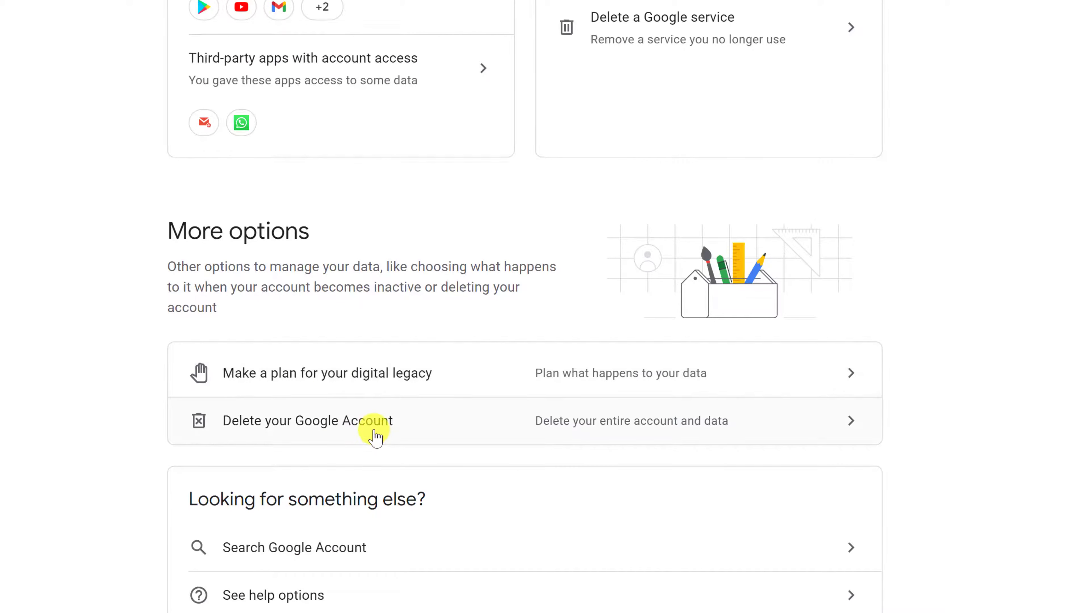
{"action": "left_click", "coordinate": [374, 432]}
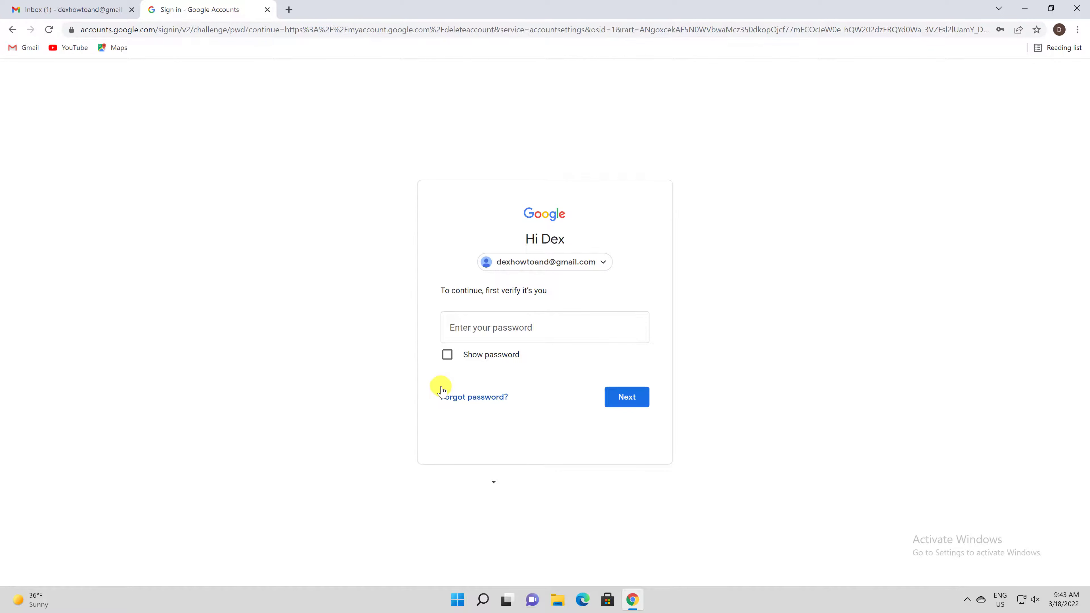
Verify identity with the saved account password and scroll down the list of data to be deleted.
{"action": "left_click", "coordinate": [513, 331]}
{"action": "left_click", "coordinate": [523, 360]}
{"action": "left_click", "coordinate": [639, 403]}
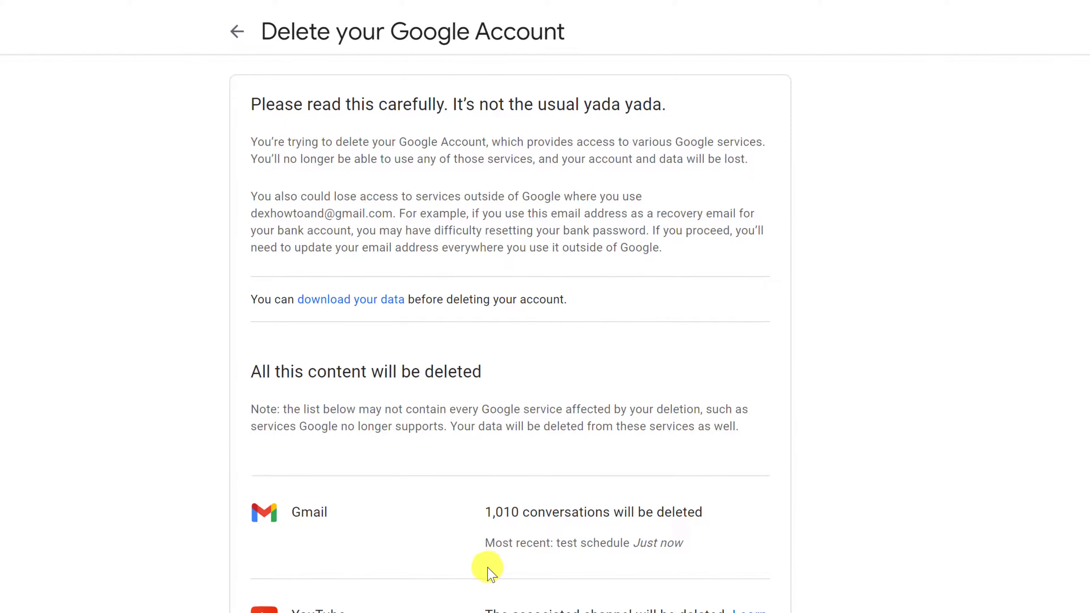
{"action": "scroll", "coordinate": [488, 568], "scroll_direction": "down", "scroll_amount": 5}
{"action": "scroll", "coordinate": [488, 571], "scroll_direction": "down", "scroll_amount": 13}
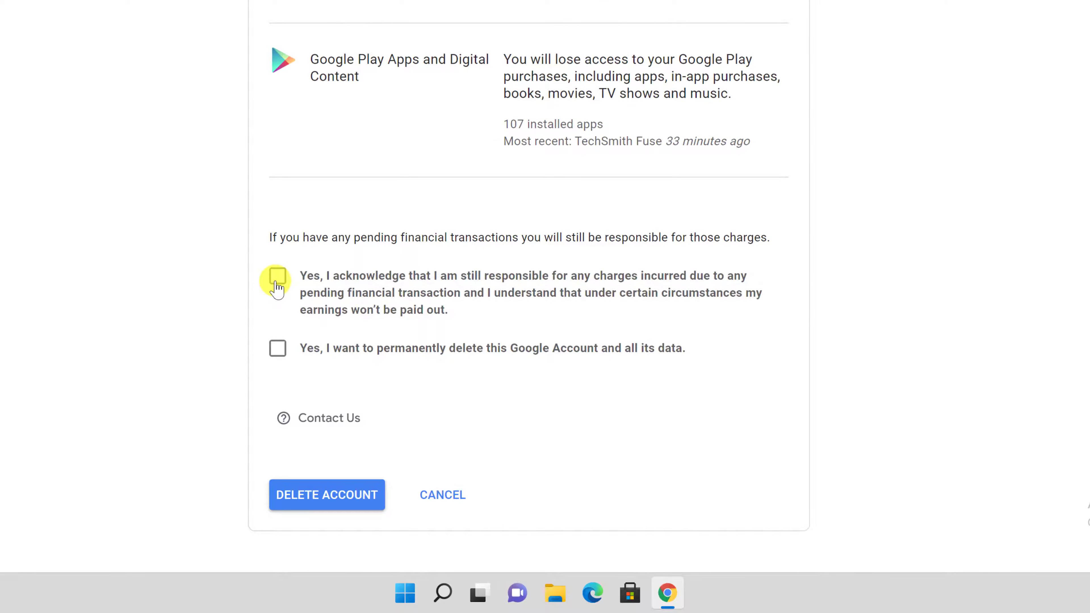
Tick the pending-charges and permanent-deletion acknowledgements, then confirm DELETE ACCOUNT.
{"action": "left_click", "coordinate": [278, 275]}
{"action": "left_click", "coordinate": [277, 348]}
{"action": "left_click", "coordinate": [329, 507]}
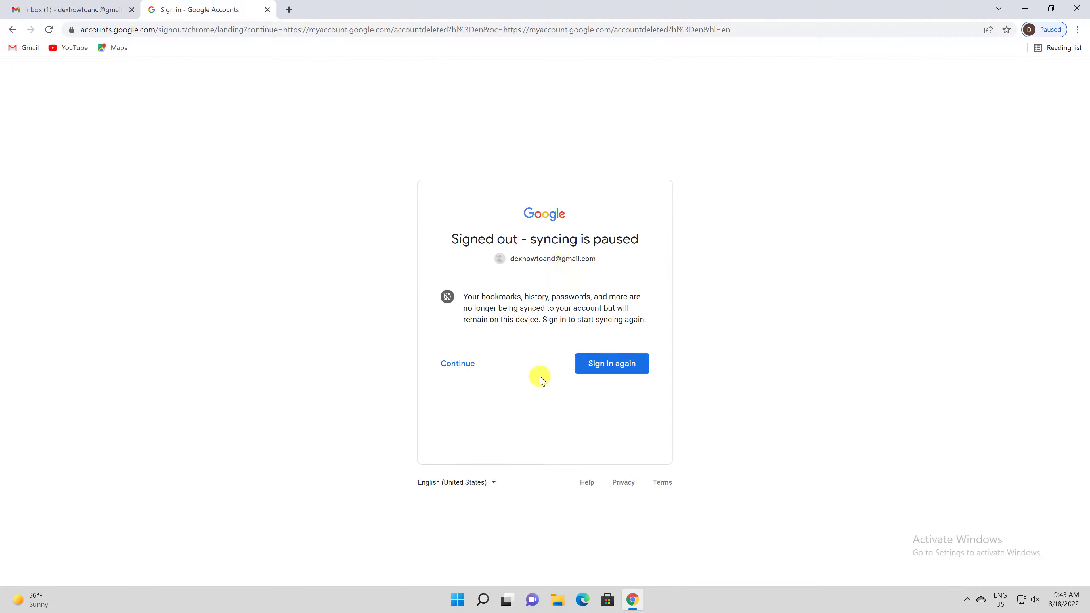
Continue past the signed-out syncing notice and follow the Account Support link.
{"action": "left_click", "coordinate": [459, 364]}
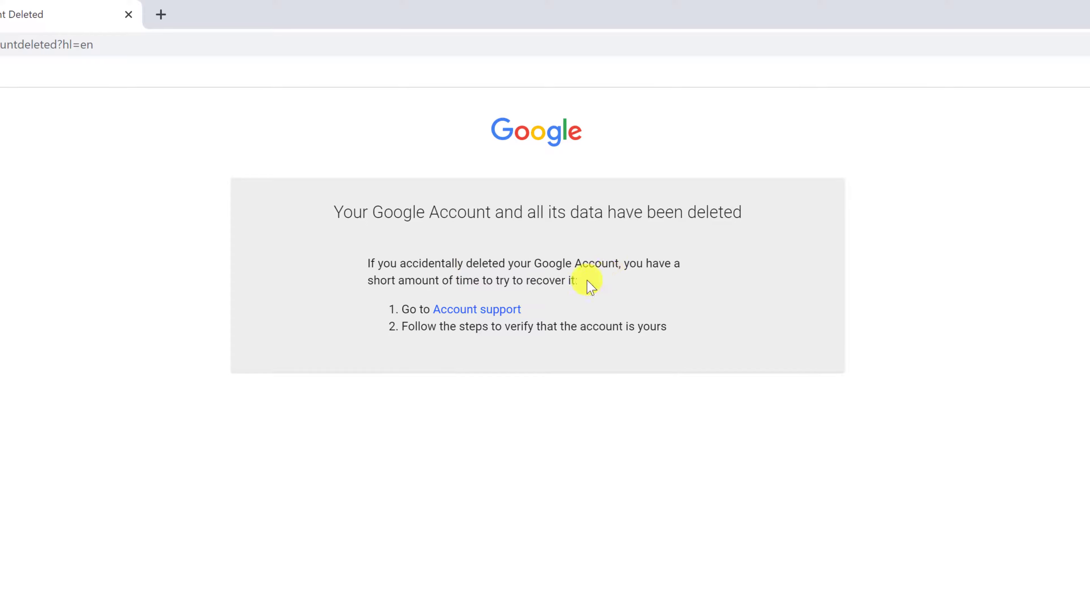
{"action": "left_click", "coordinate": [477, 309]}
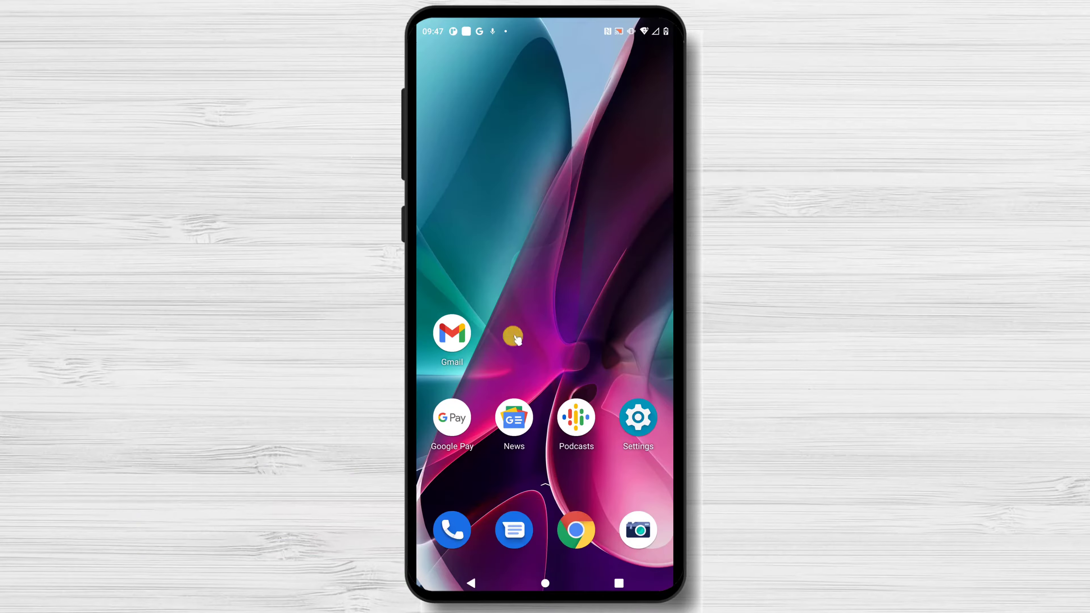
In the phone's Gmail app, dismiss the welcome and Google Meet screens, then open Manage your Google Account.
{"action": "left_click", "coordinate": [453, 343]}
{"action": "left_click", "coordinate": [554, 552]}
{"action": "left_click", "coordinate": [568, 553]}
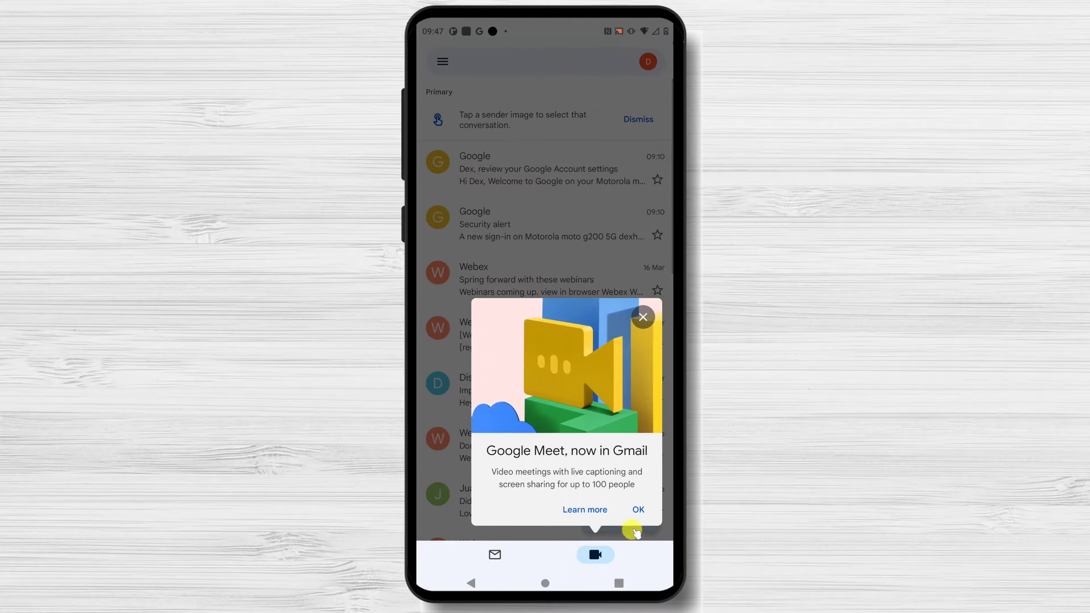
{"action": "left_click", "coordinate": [637, 513]}
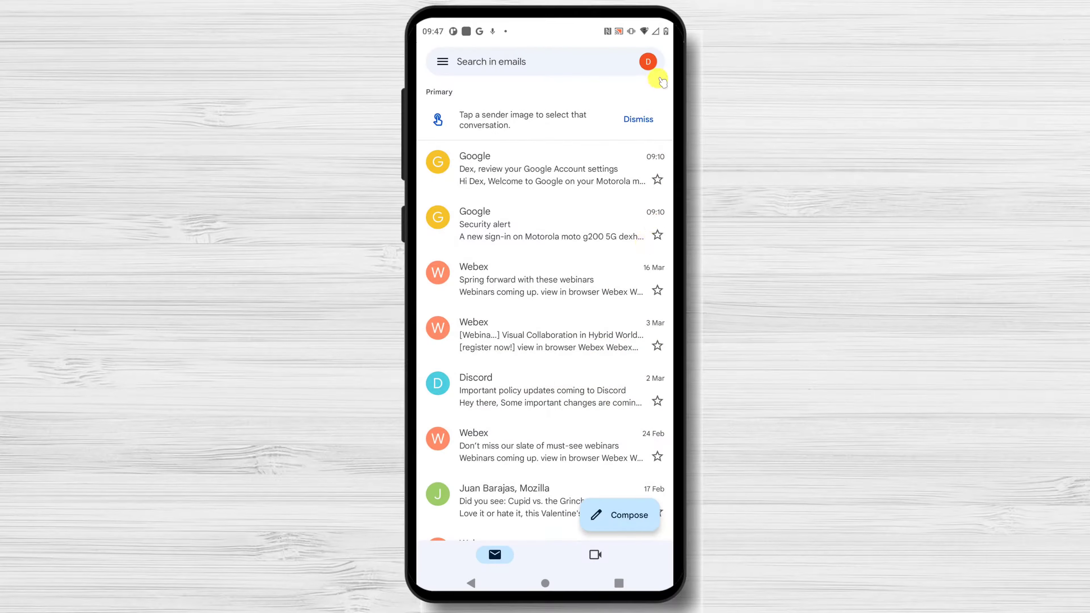
{"action": "left_click", "coordinate": [647, 62]}
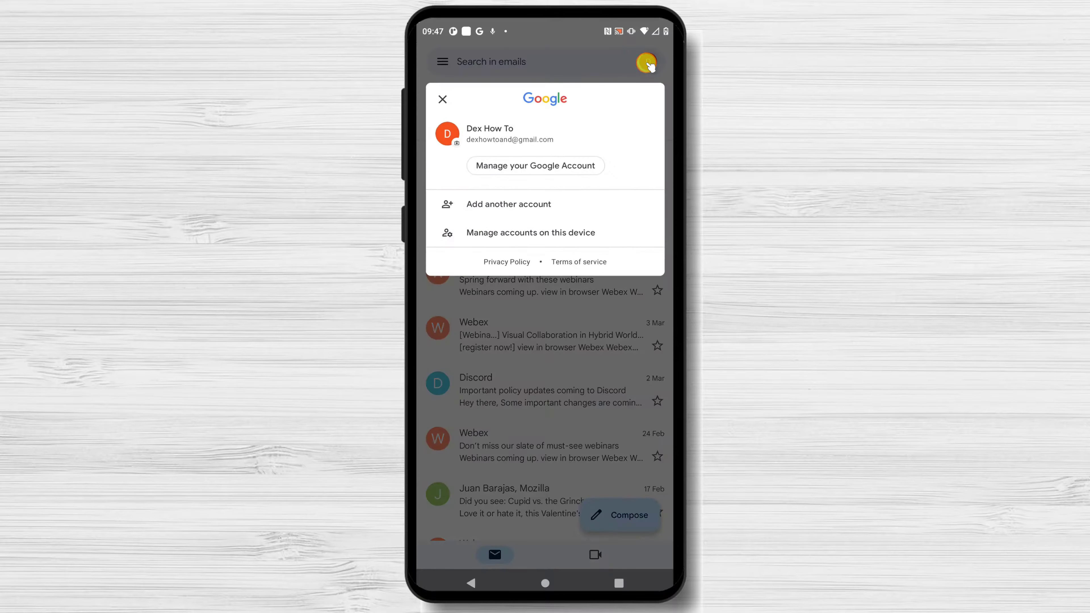
{"action": "left_click", "coordinate": [566, 167]}
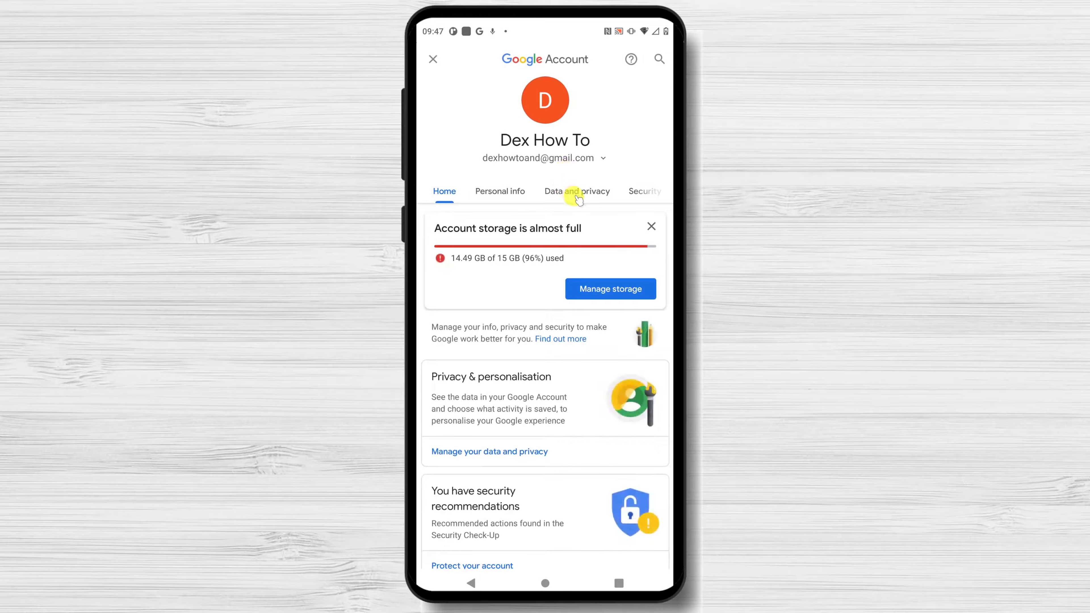
Under Data and privacy, scroll to Delete your Google Account and continue past identity verification.
{"action": "left_click", "coordinate": [580, 192]}
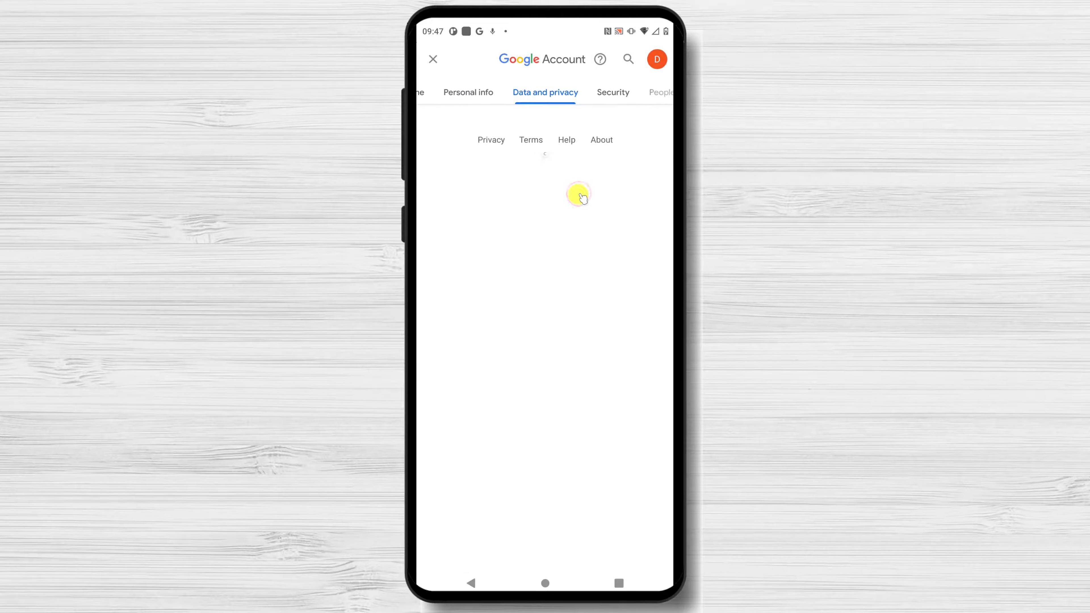
{"action": "left_click_drag", "start_coordinate": [581, 455], "coordinate": [596, 134]}
{"action": "left_click_drag", "start_coordinate": [608, 505], "coordinate": [596, 139]}
{"action": "left_click_drag", "start_coordinate": [601, 529], "coordinate": [618, 260]}
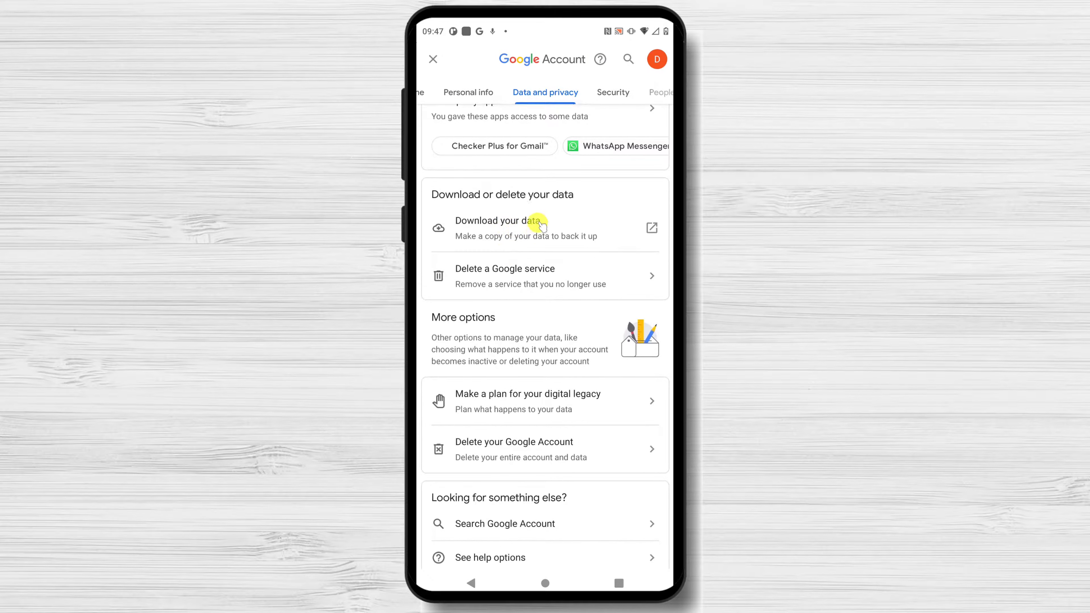
{"action": "left_click_drag", "start_coordinate": [601, 486], "coordinate": [560, 363]}
{"action": "left_click", "coordinate": [541, 374]}
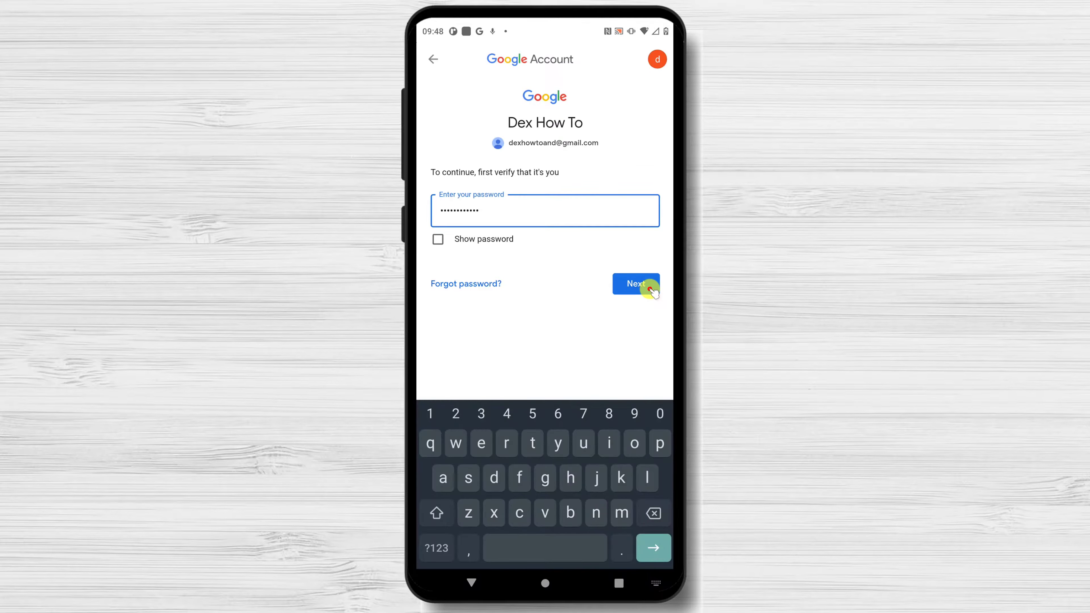
{"action": "left_click", "coordinate": [652, 289]}
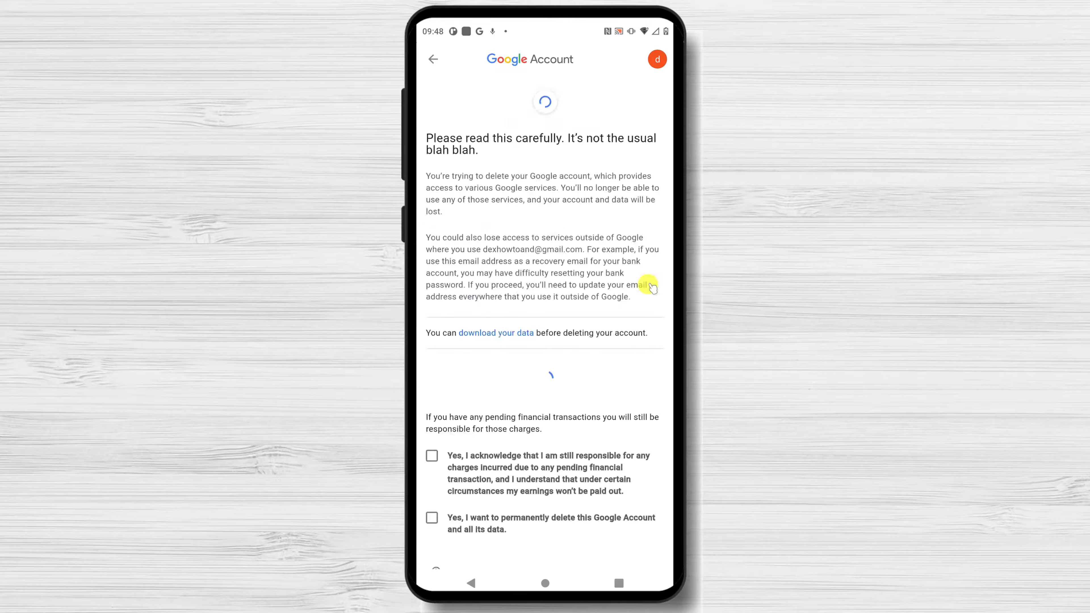
Tick both deletion acknowledgements, delete the account on the phone, and accept Chrome's terms.
{"action": "scroll", "coordinate": [562, 472], "scroll_direction": "down", "scroll_amount": 2}
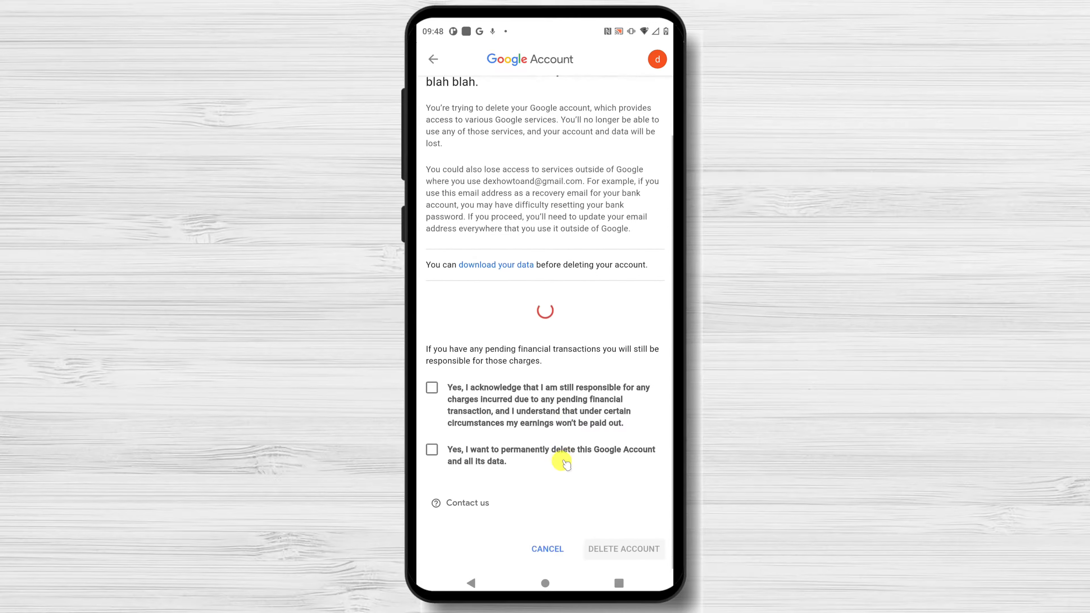
{"action": "scroll", "coordinate": [527, 472], "scroll_direction": "down", "scroll_amount": 5}
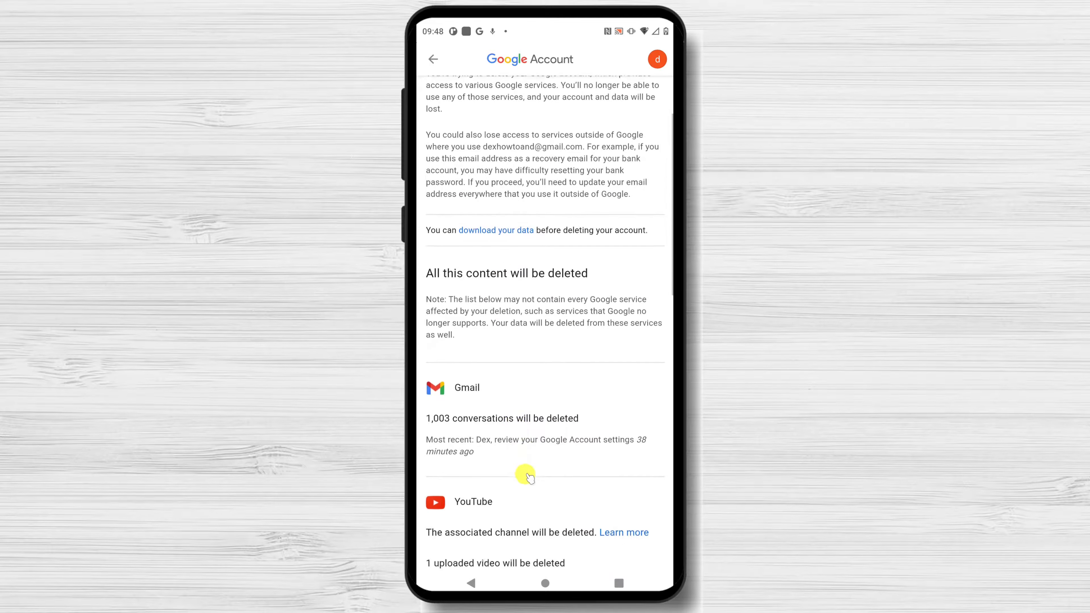
{"action": "scroll", "coordinate": [528, 477], "scroll_direction": "down", "scroll_amount": 8}
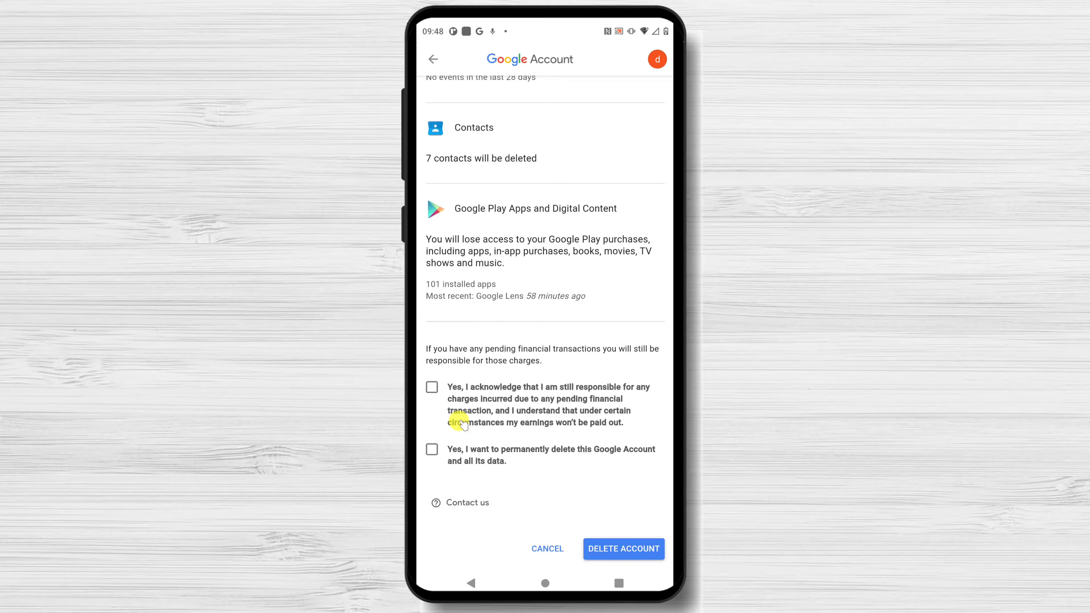
{"action": "left_click", "coordinate": [431, 388]}
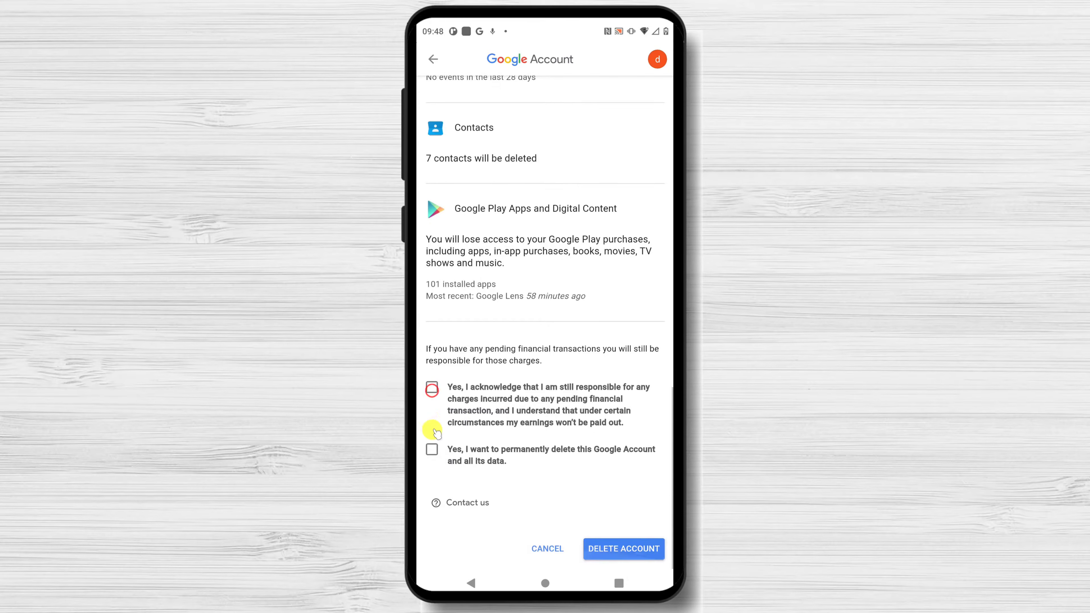
{"action": "left_click", "coordinate": [433, 389]}
{"action": "left_click", "coordinate": [432, 451]}
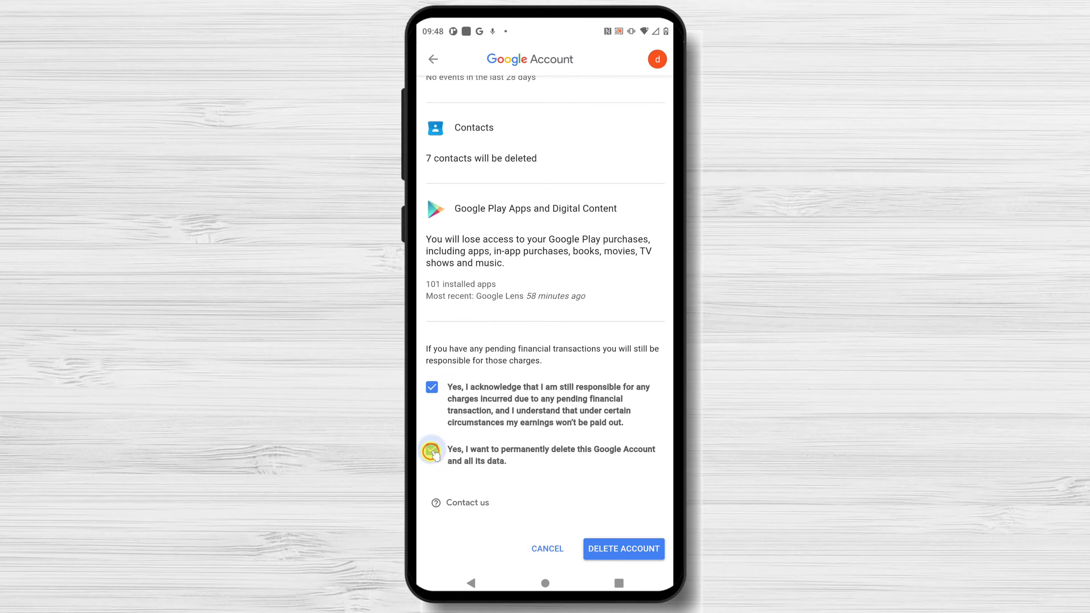
{"action": "left_click", "coordinate": [652, 550]}
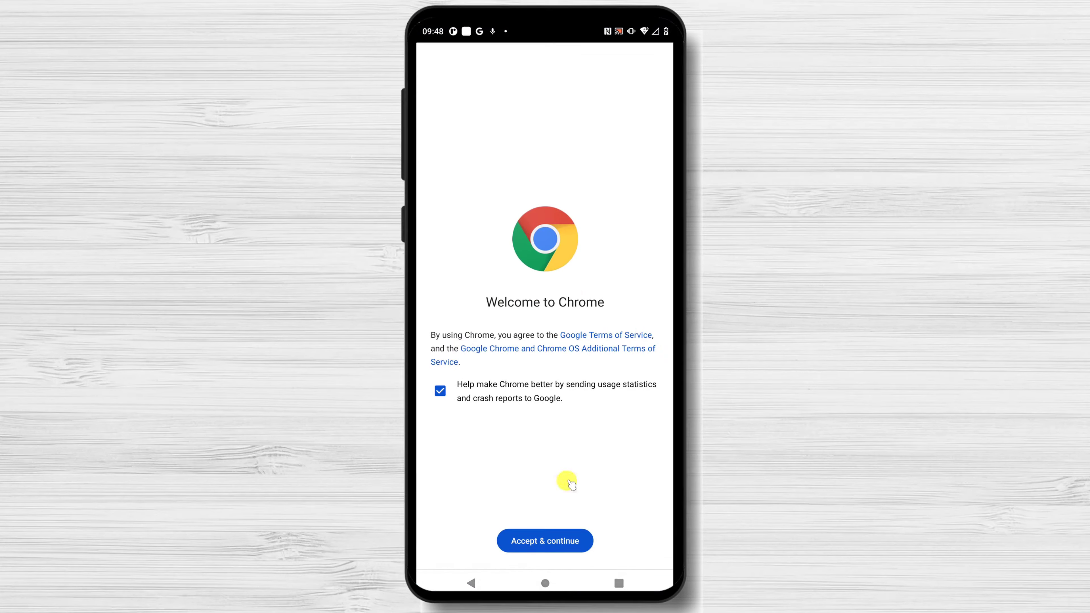
{"action": "left_click", "coordinate": [546, 541]}
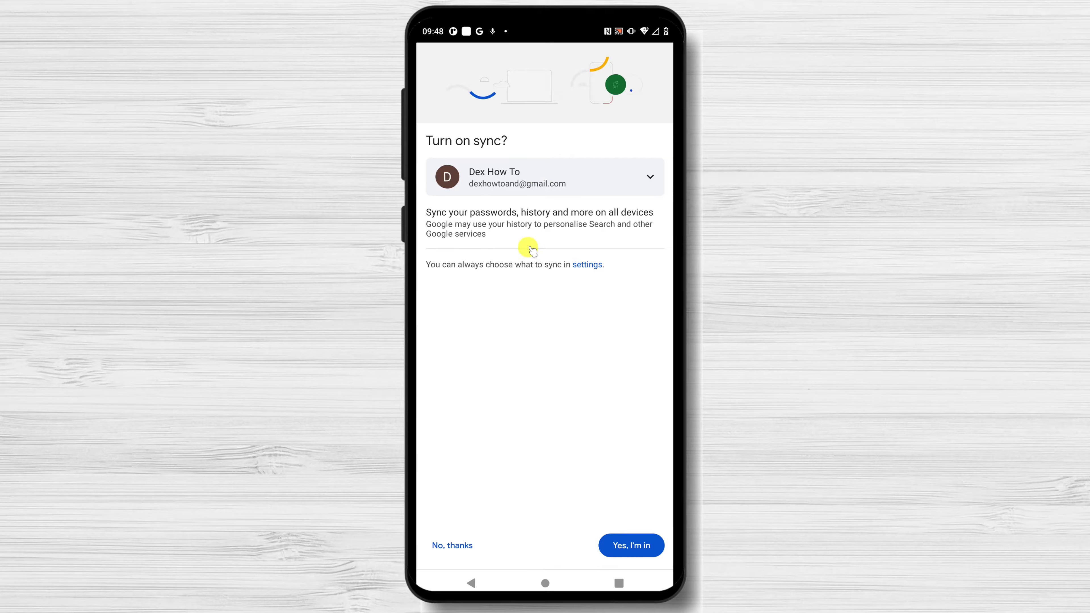
Agree to turn on Chrome sync with Yes, I'm in.
{"action": "left_click", "coordinate": [629, 545]}
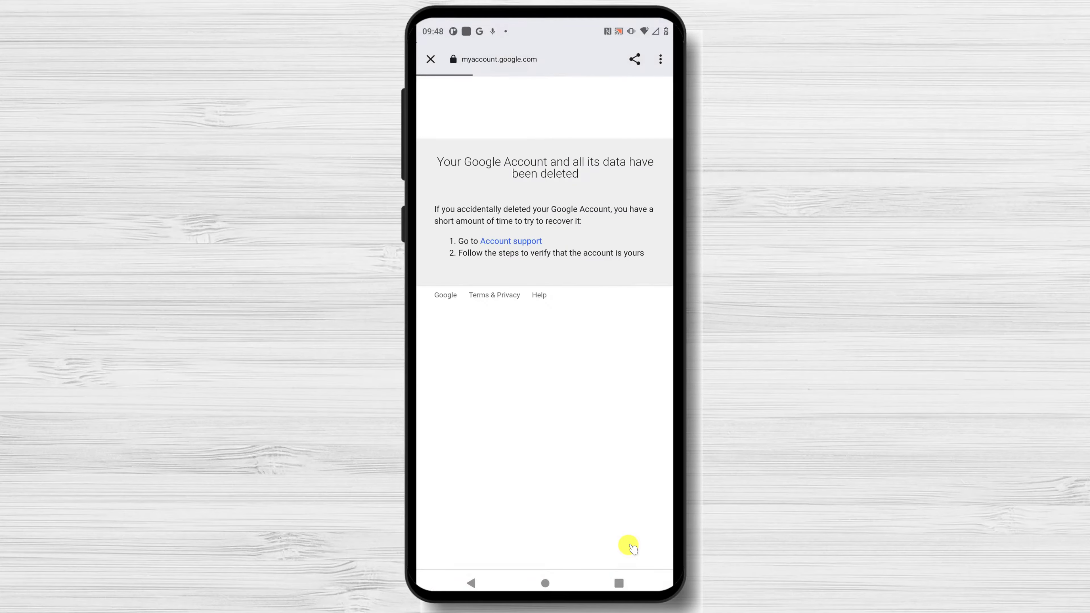